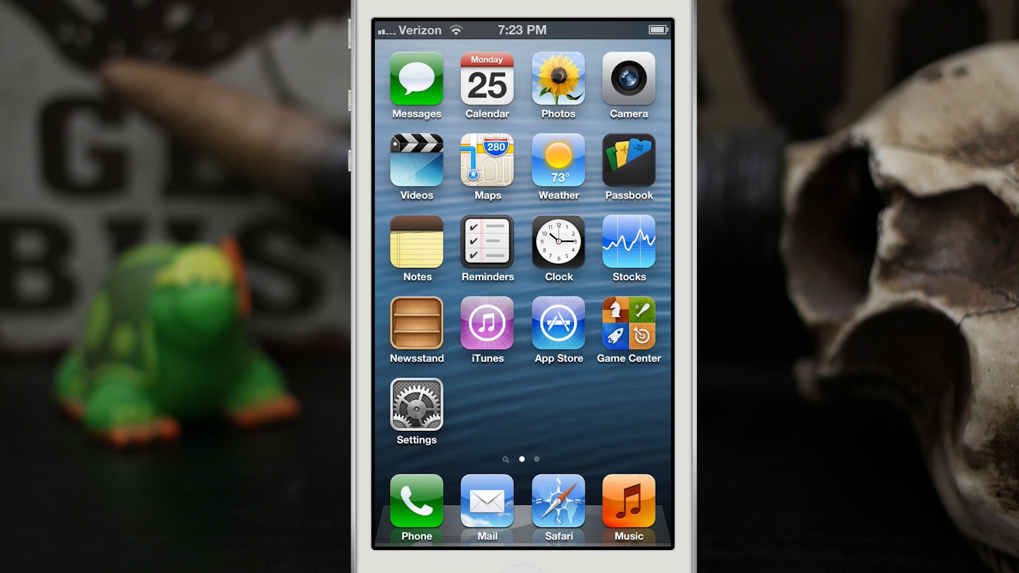
- Briefly view the Google page in Safari, then return to the home screen
click(558, 502)
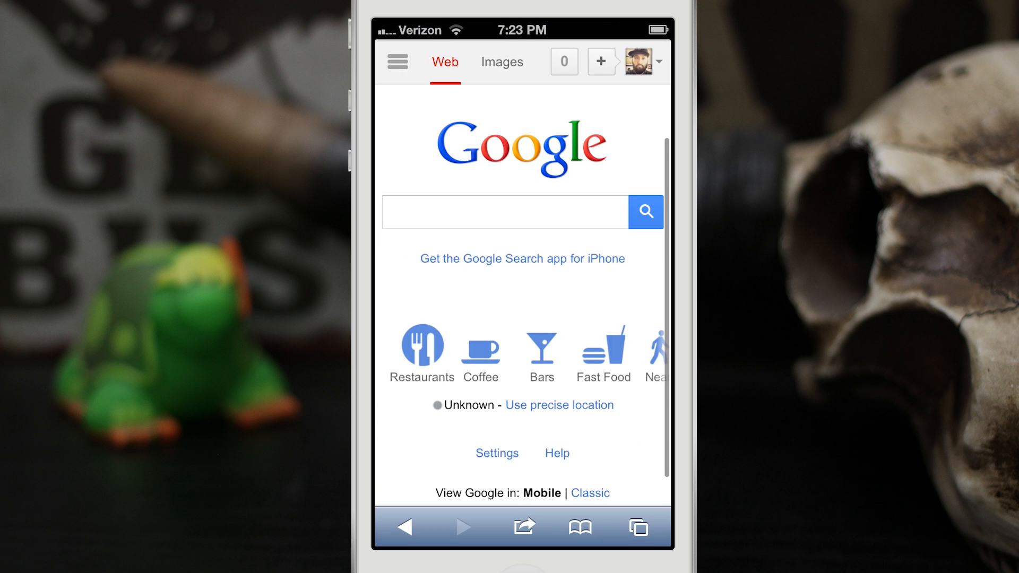
drag(587, 273, 582, 353)
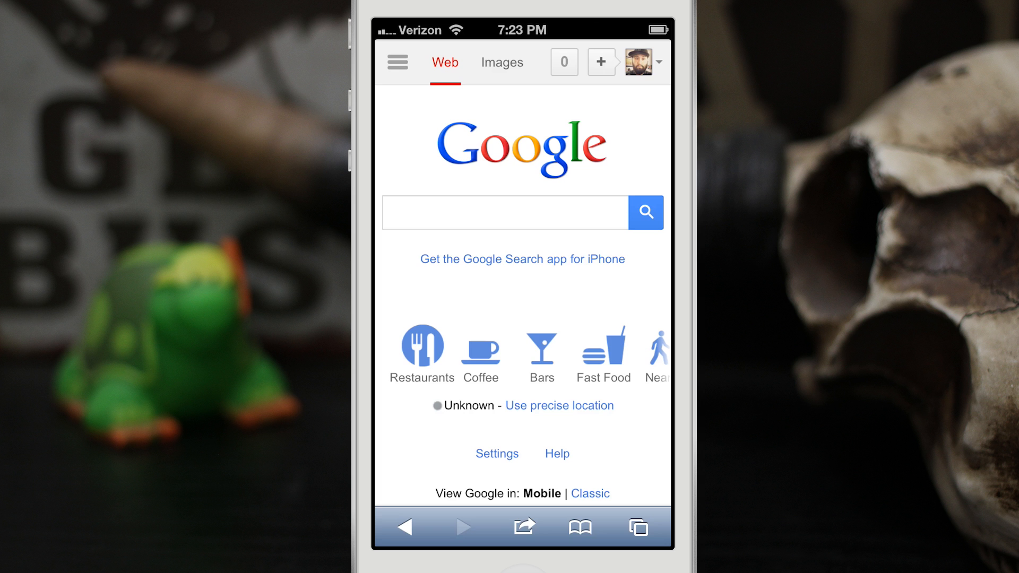
key(super)
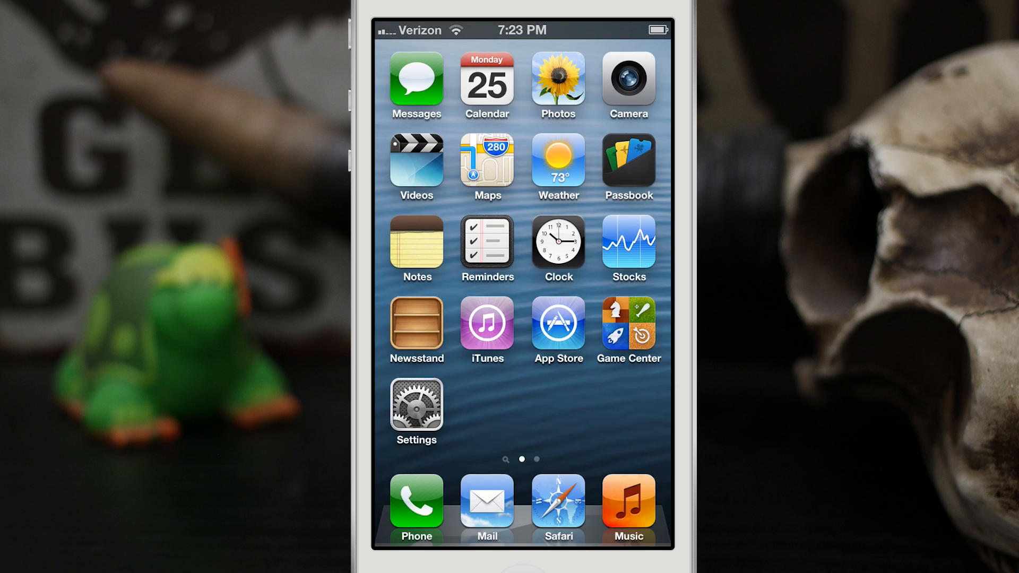
- Navigate in Settings to Safari's Advanced settings page
click(416, 405)
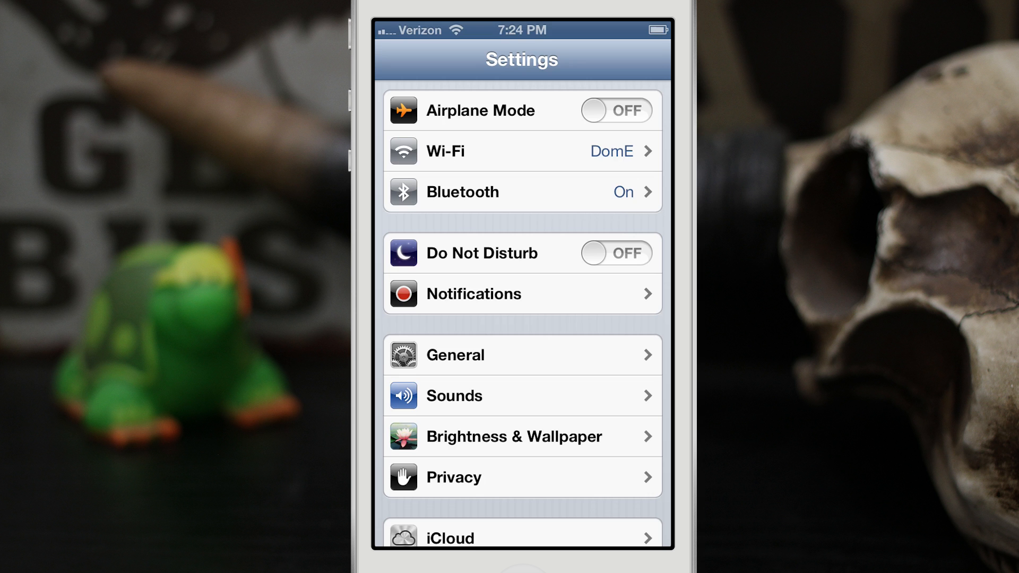
scroll(557, 391, down, 10)
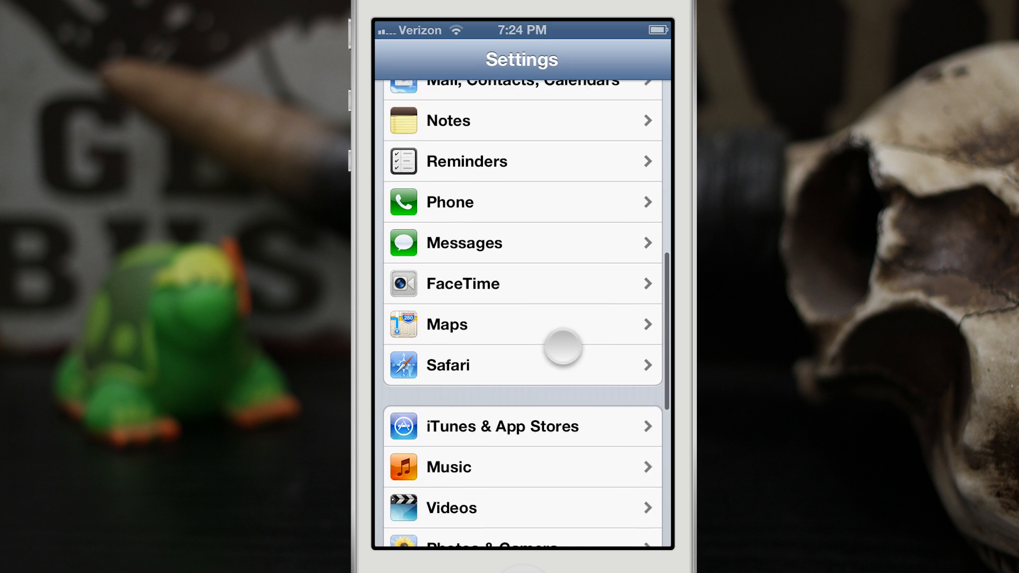
click(551, 355)
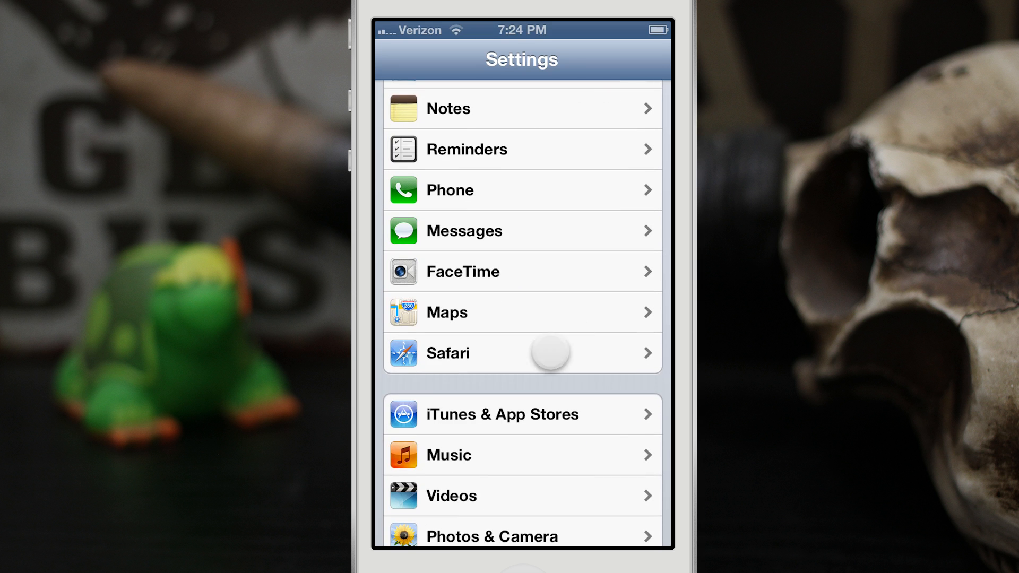
scroll(560, 437, down, 10)
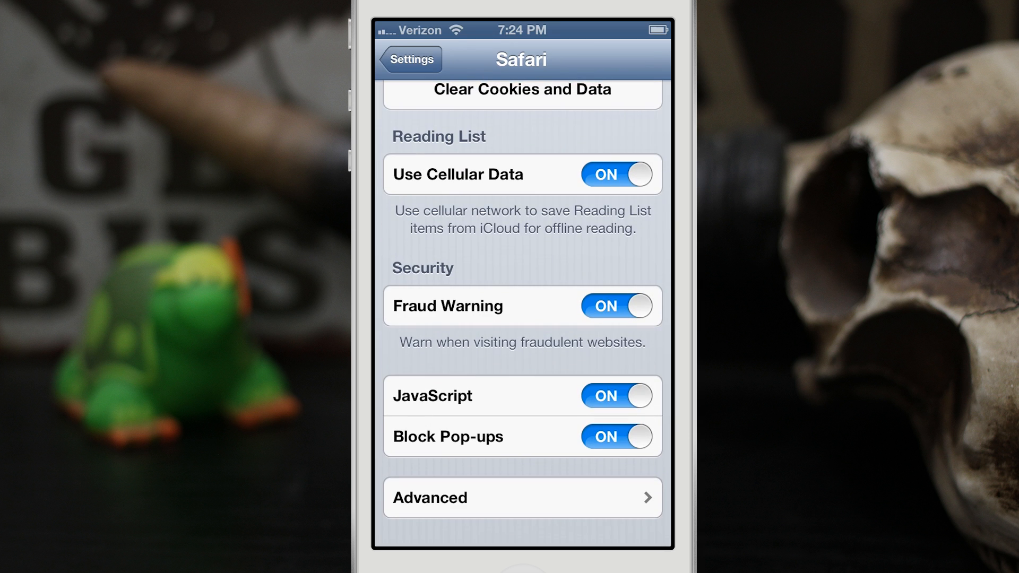
click(522, 497)
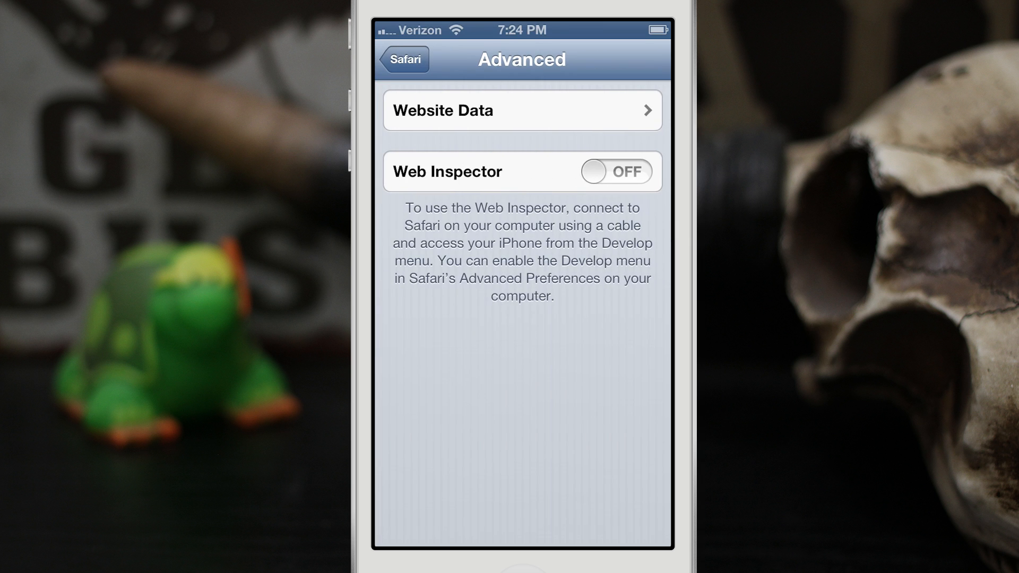
- Show the full Website Data list of all sites, totalling 269 KB
click(522, 110)
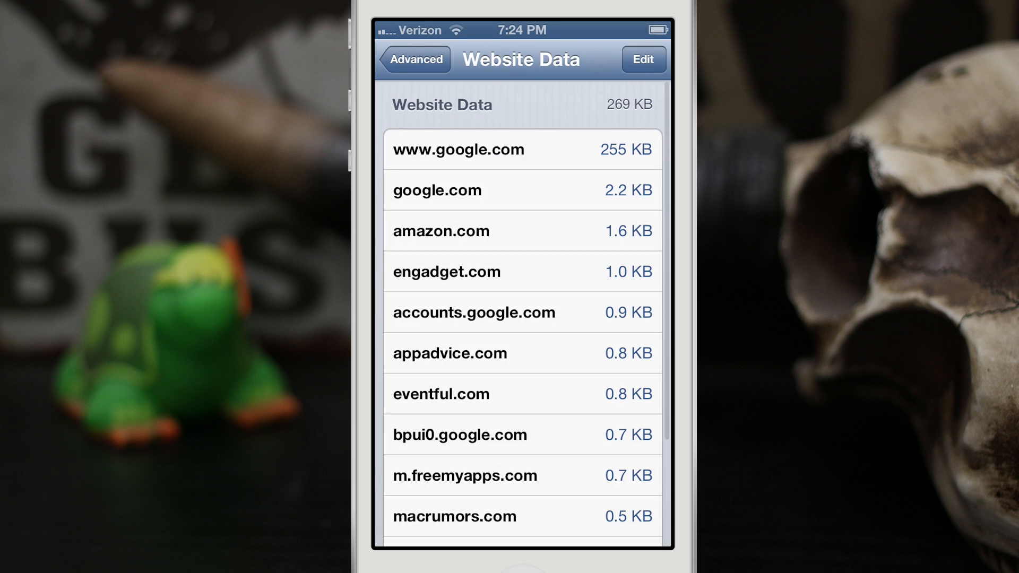
drag(566, 477, 561, 430)
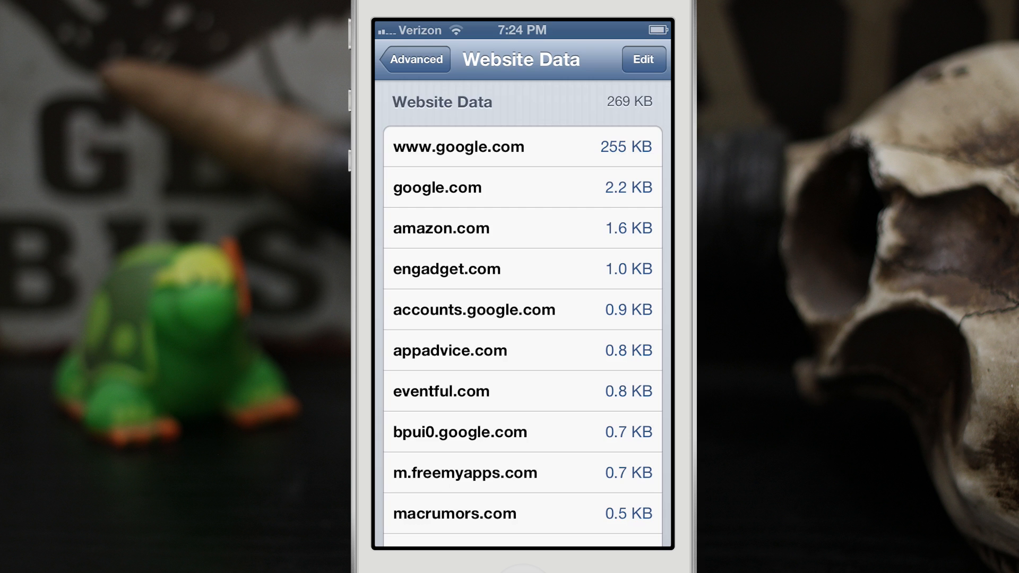
drag(589, 474, 589, 362)
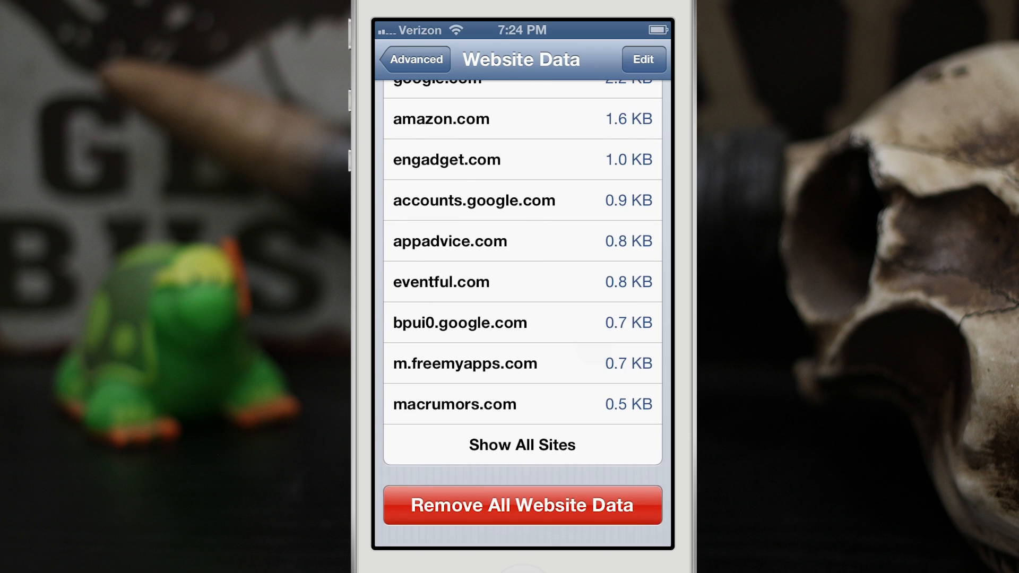
click(542, 446)
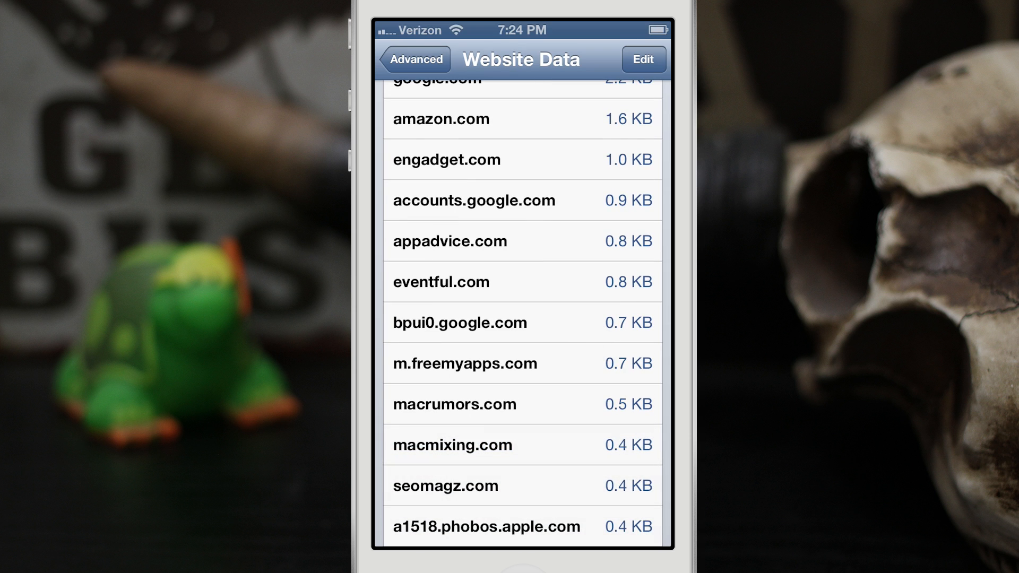
drag(546, 350, 546, 461)
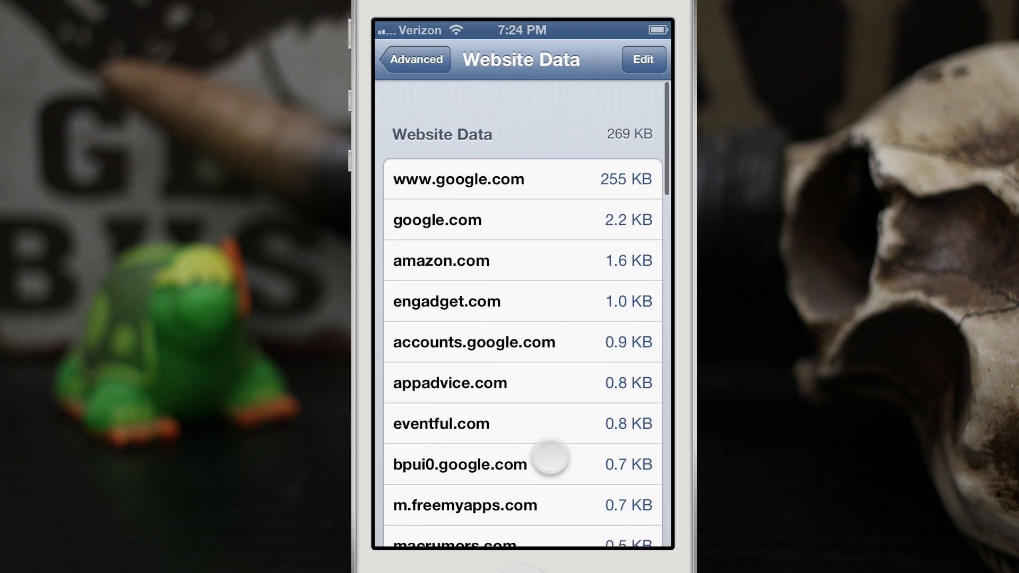
drag(565, 414, 565, 369)
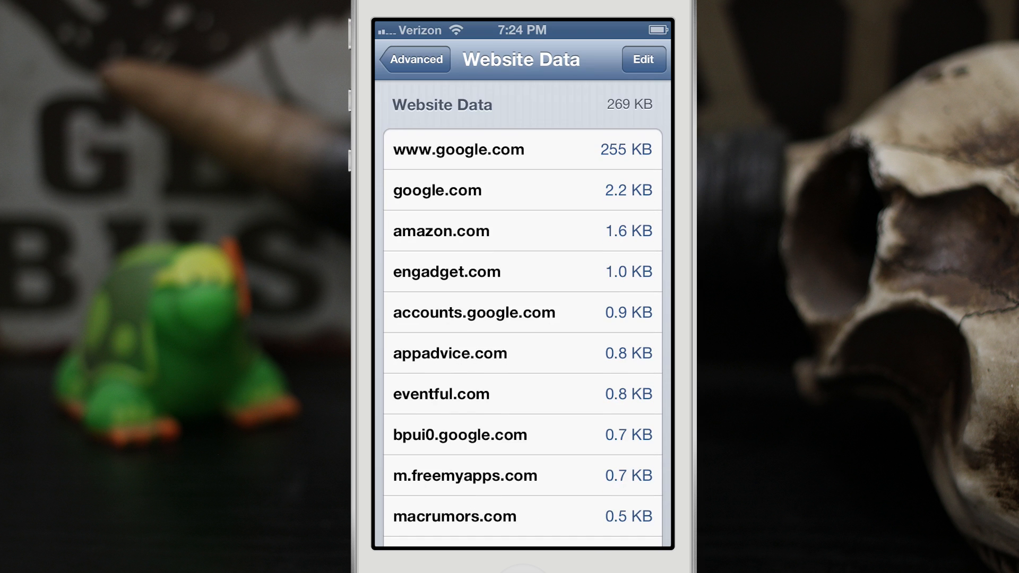
drag(594, 446, 594, 239)
drag(599, 430, 598, 159)
mouse_move(578, 430)
mouse_down()
mouse_move(577, 239)
mouse_move(620, 112)
mouse_up()
drag(637, 223, 626, 320)
- Delete amazon.com's 1.6 KB entry, then remove all remaining website data
drag(605, 231, 524, 232)
click(627, 227)
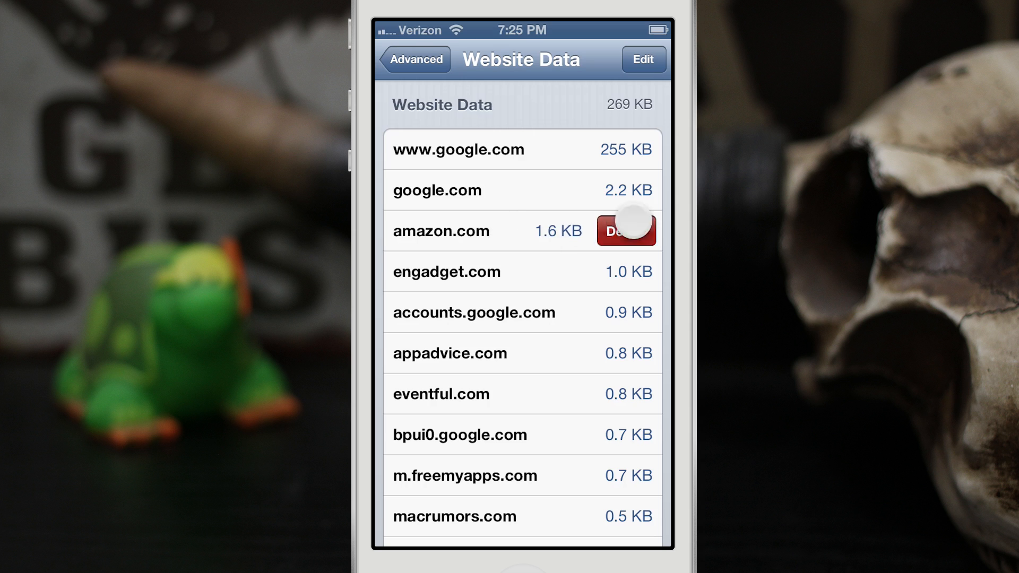
scroll(522, 319, down, 10)
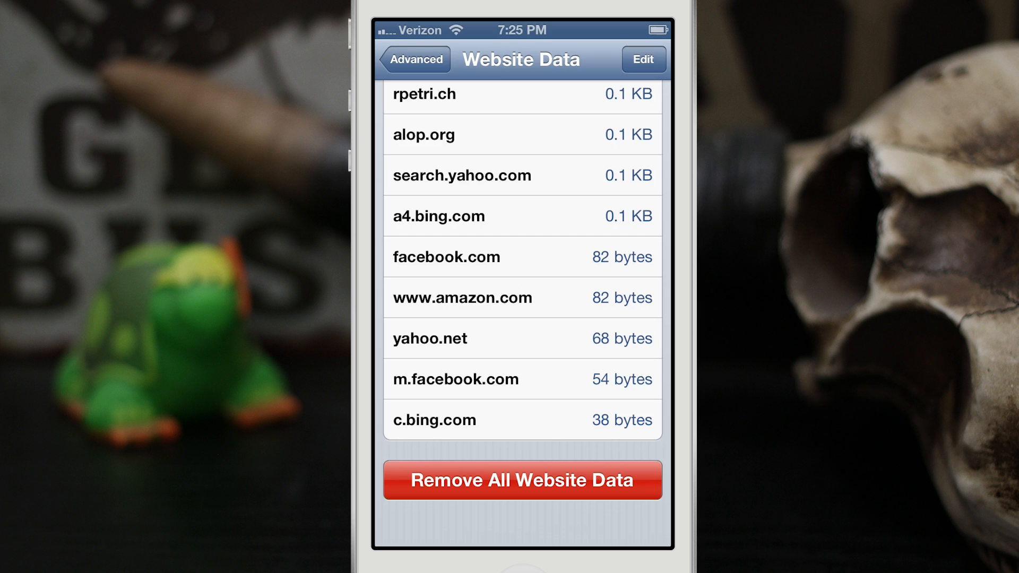
click(585, 480)
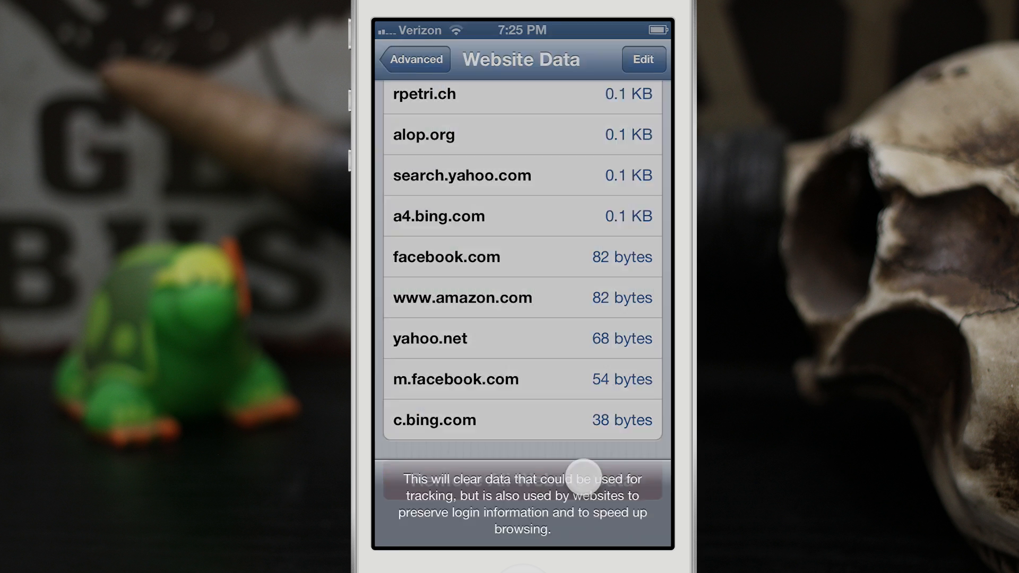
click(580, 445)
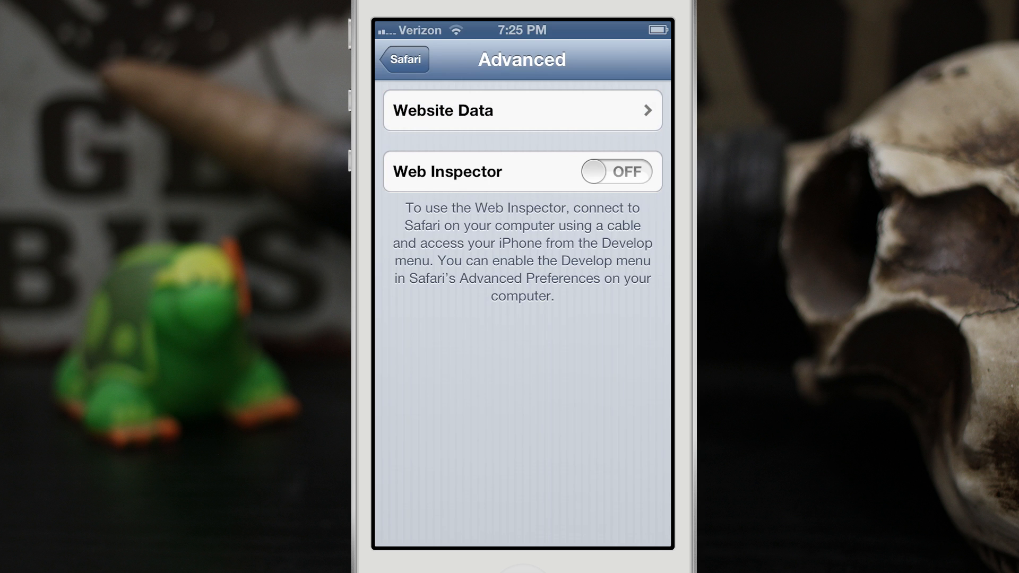
- Verify Website Data now reads 0 bytes and return to the Advanced page
click(522, 109)
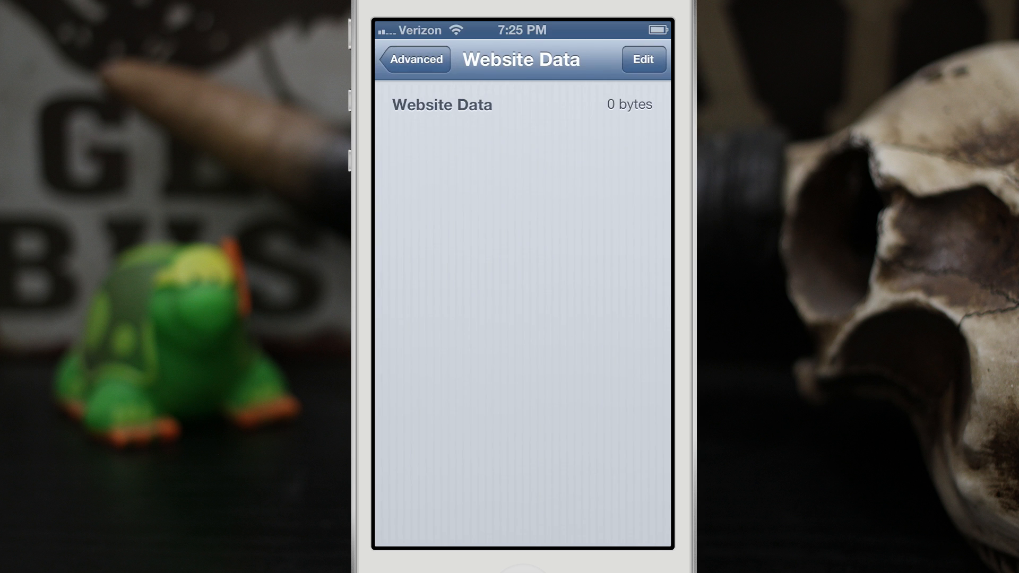
click(417, 59)
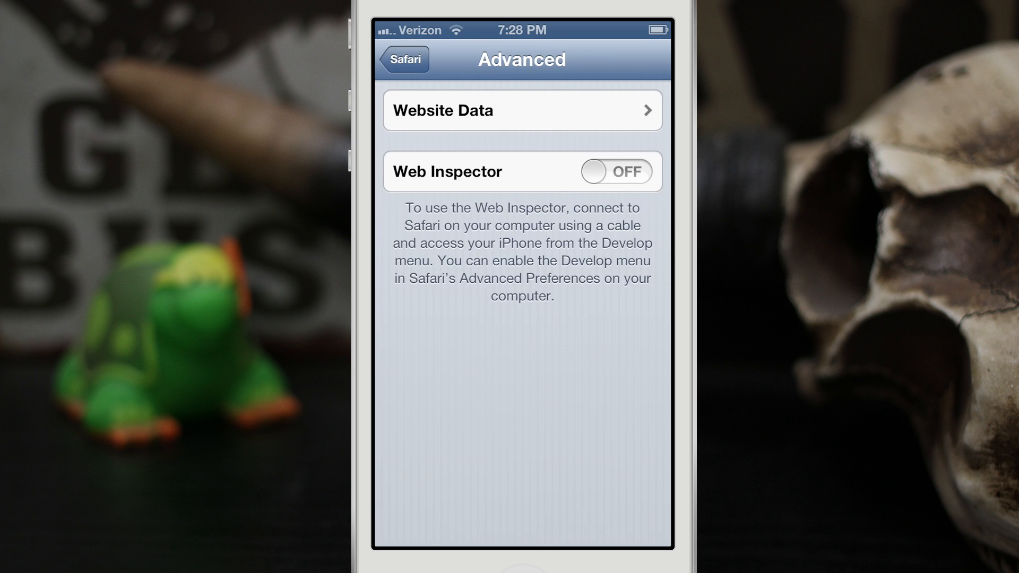
- Return to Safari settings, then recheck via Advanced that website data still reads 0 bytes
click(405, 60)
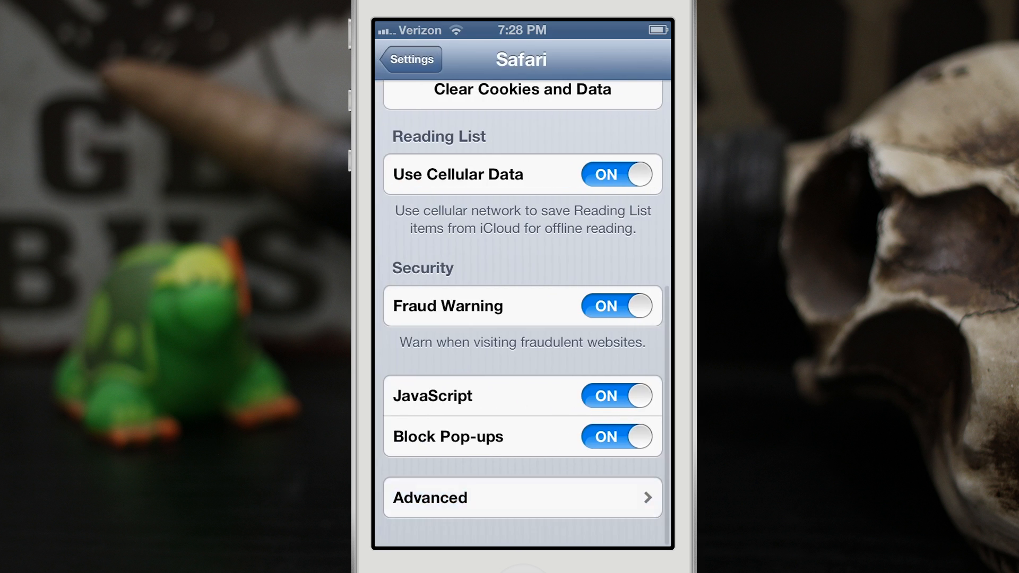
drag(494, 239, 494, 429)
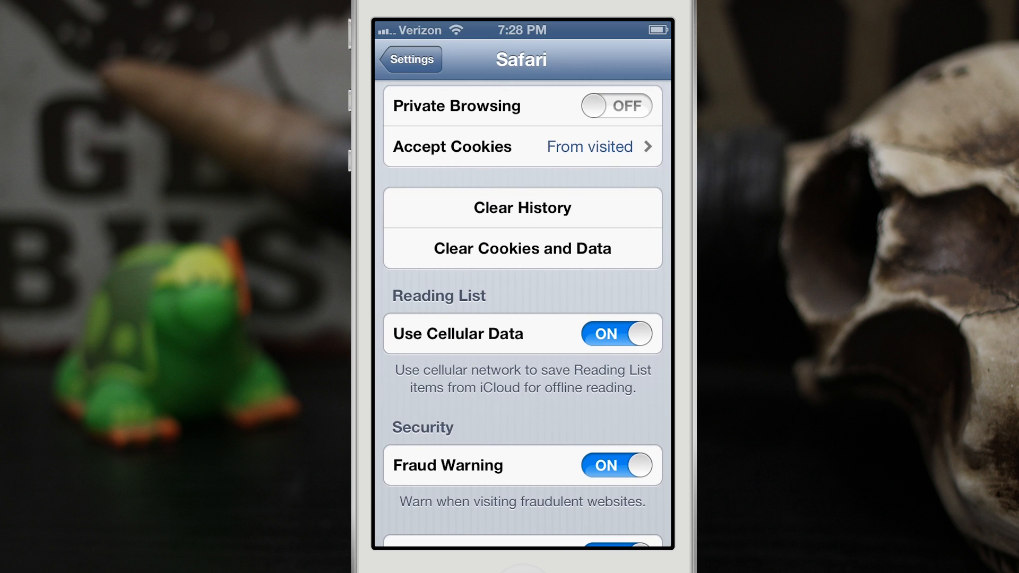
drag(522, 430, 522, 224)
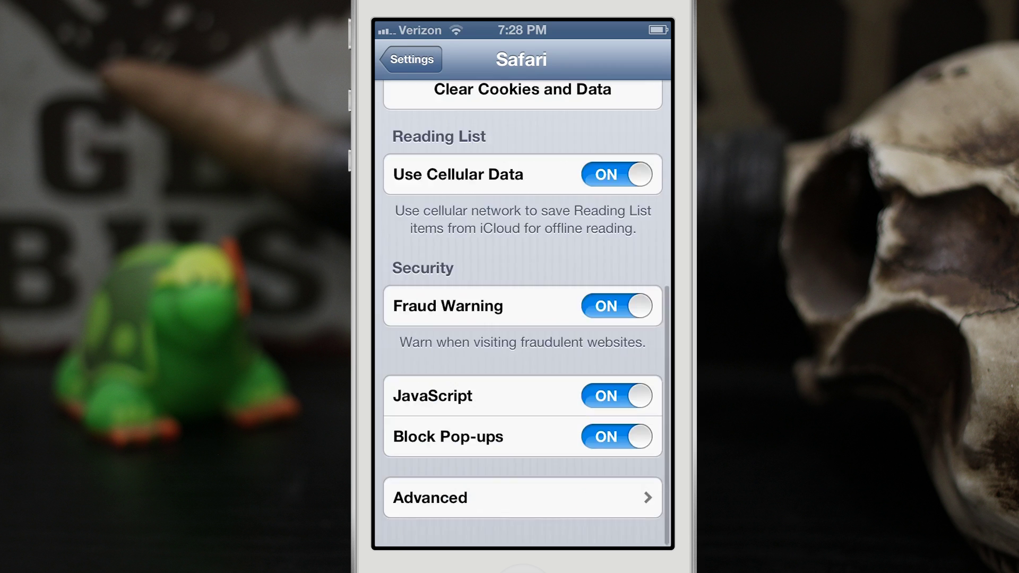
click(523, 498)
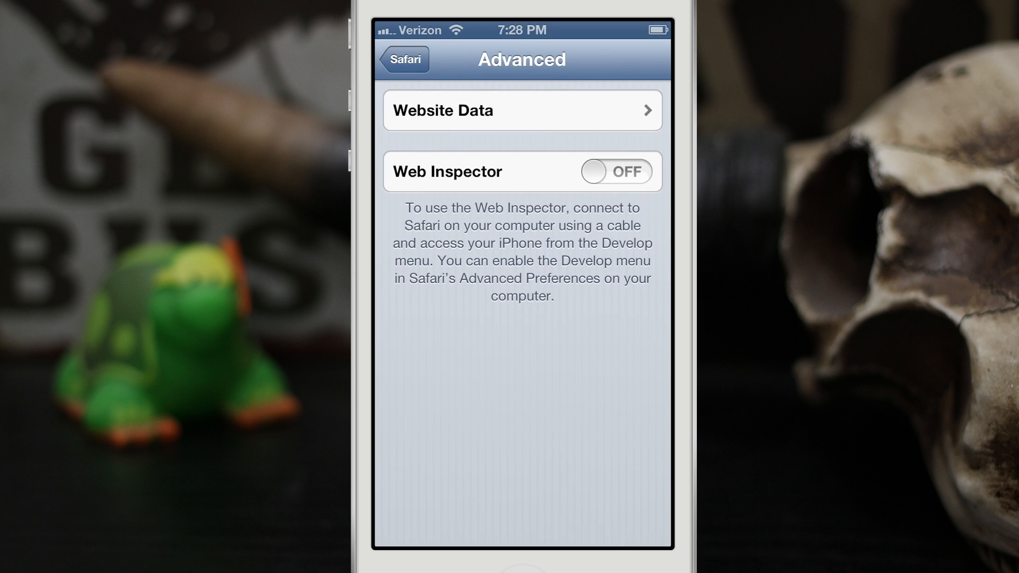
click(582, 107)
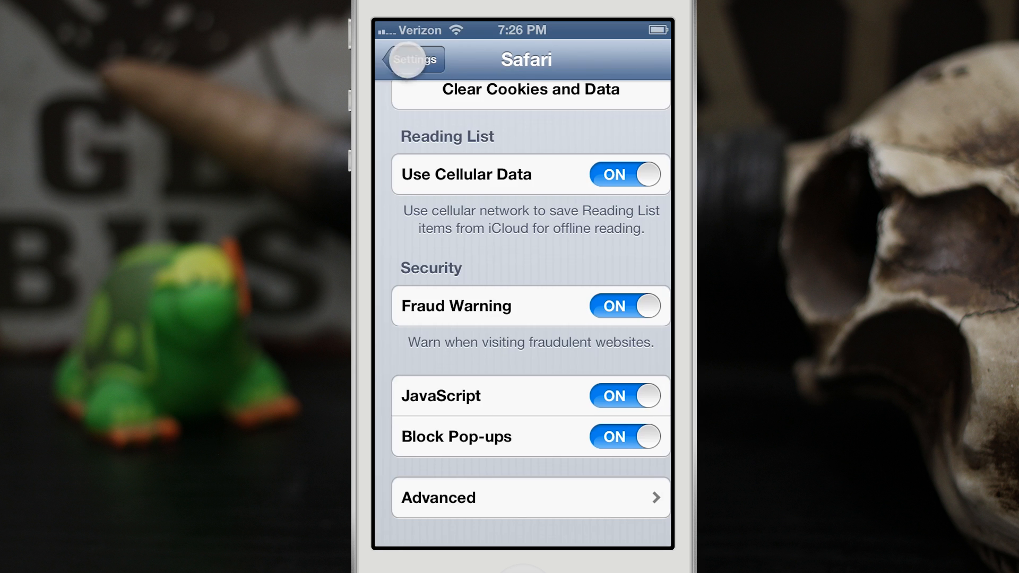
- Return to the top of the main Settings list and exit to the home screen
click(392, 59)
drag(530, 200, 530, 478)
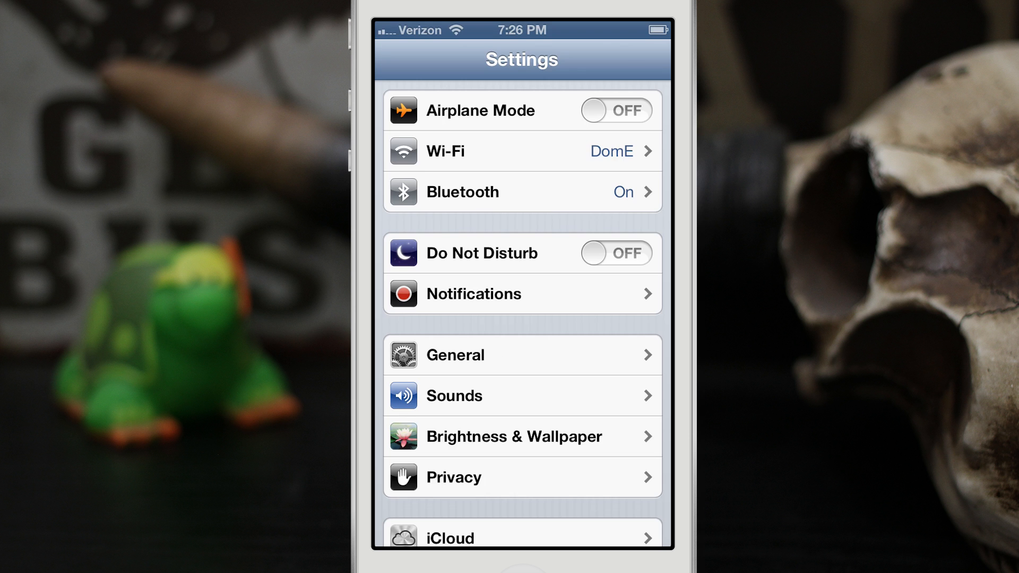
key(super)
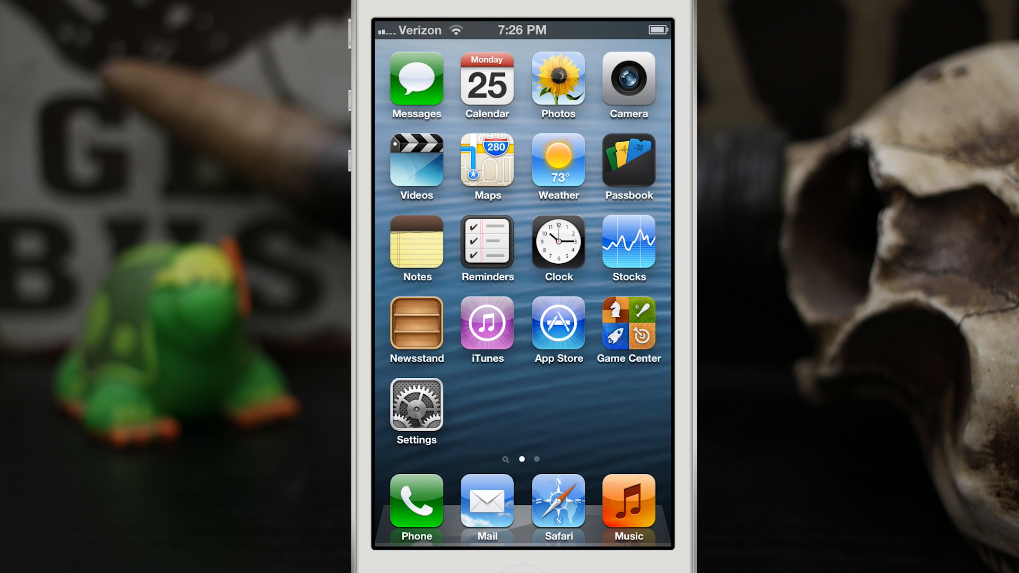